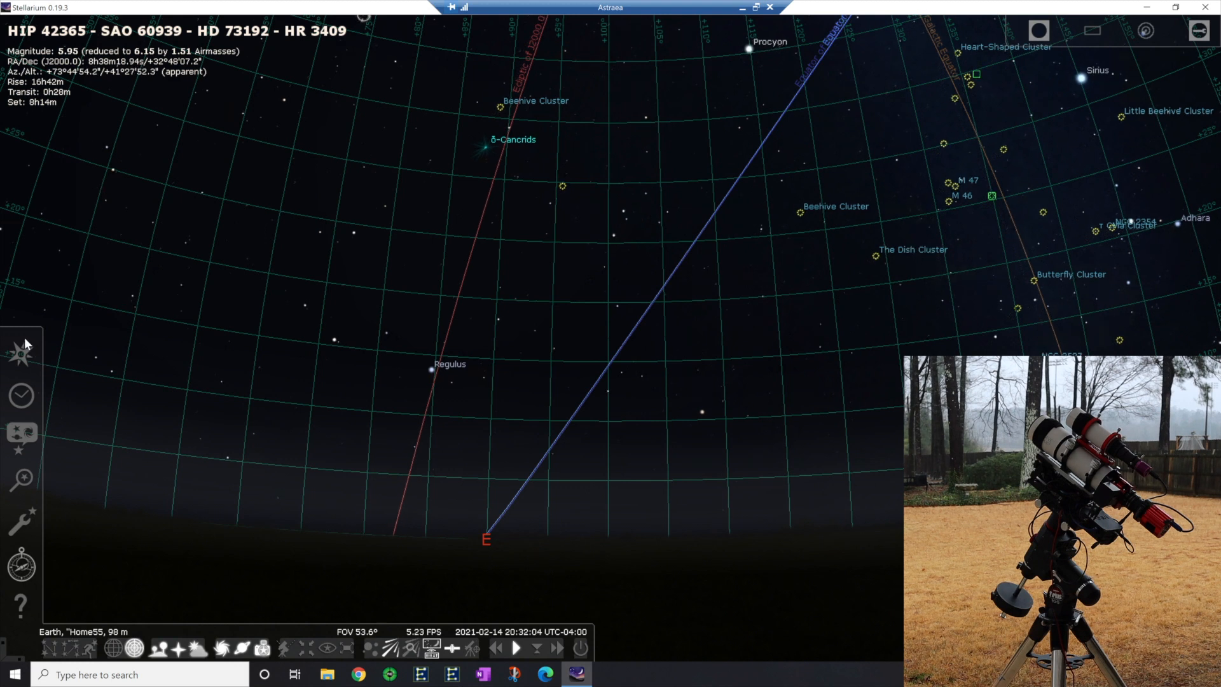
Step: Open the Telescope Control plugin's list of controlled telescopes from the configuration
{"action": "right_click", "coordinate": [23, 526]}
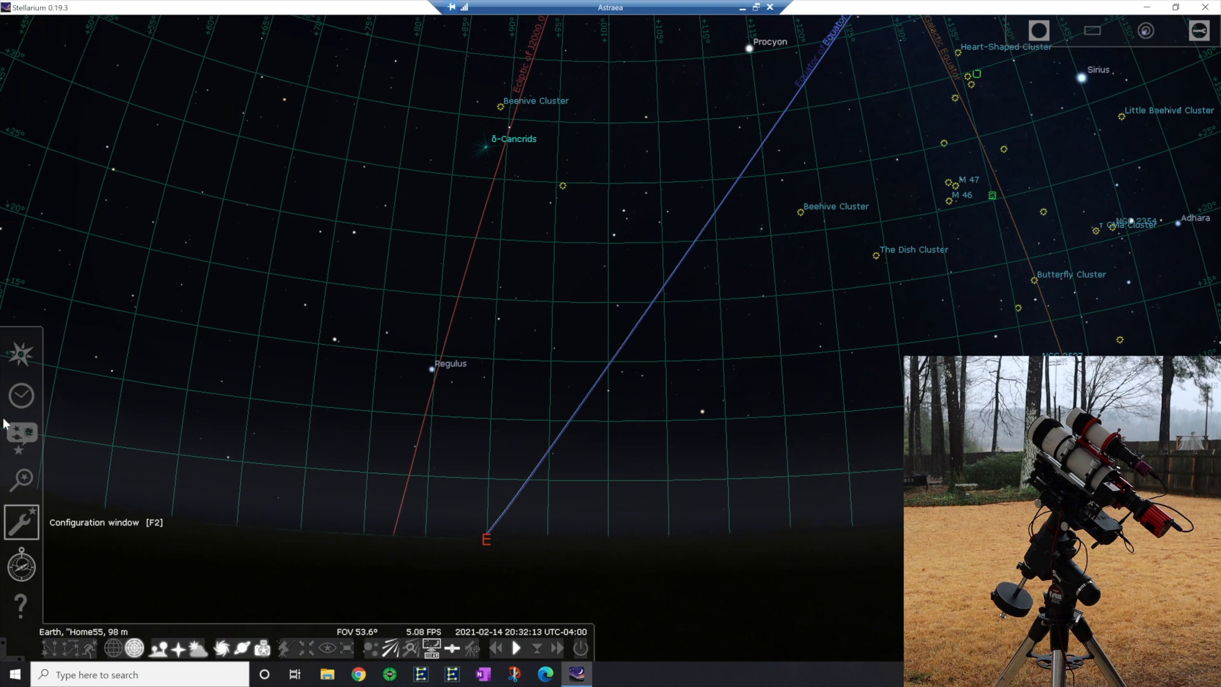
{"action": "left_click", "coordinate": [27, 532]}
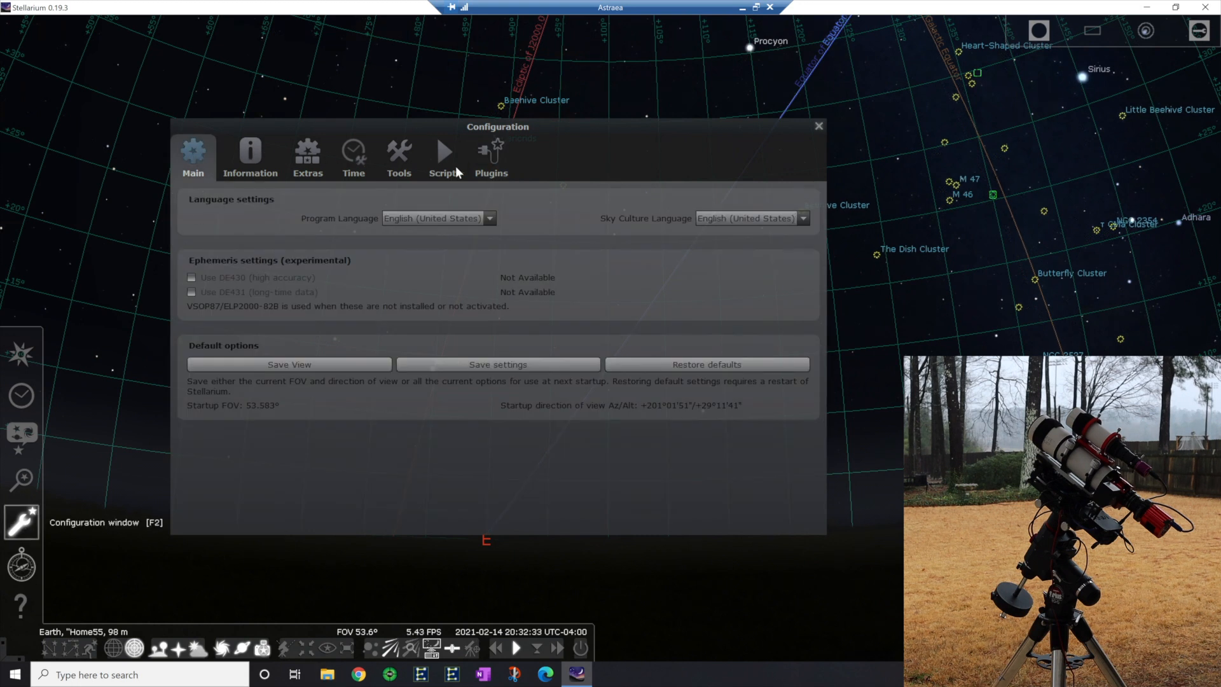
{"action": "left_click", "coordinate": [495, 149]}
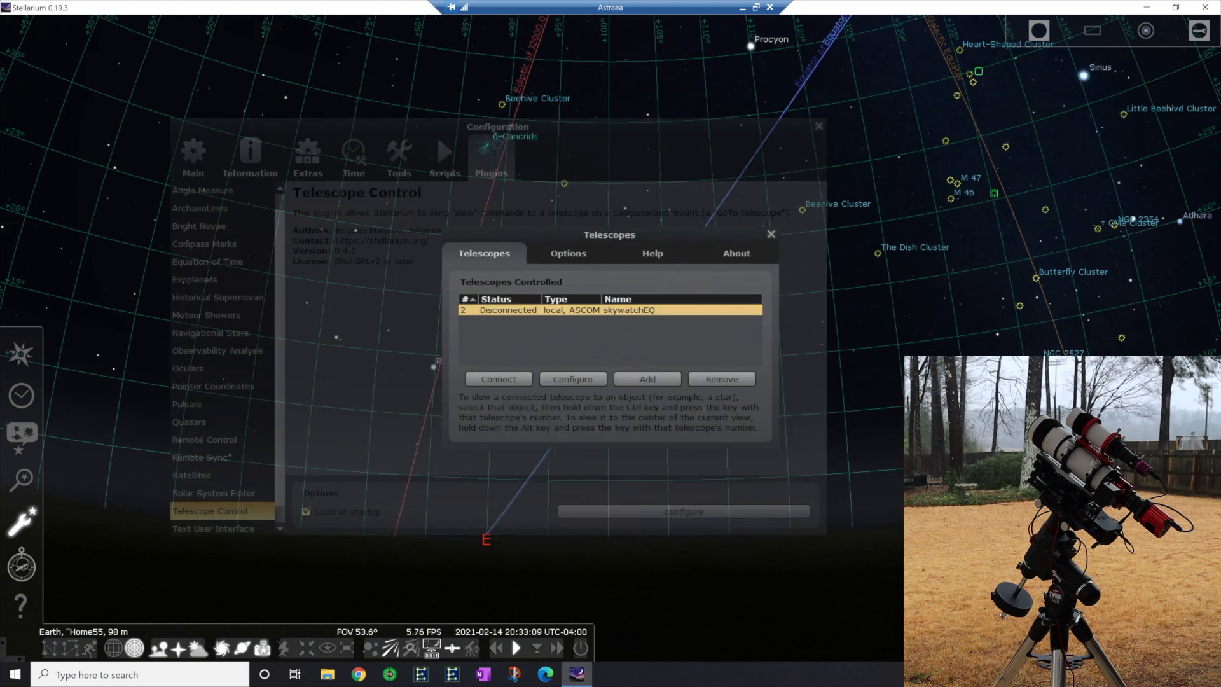
{"action": "left_click_drag", "start_coordinate": [656, 370], "coordinate": [574, 372]}
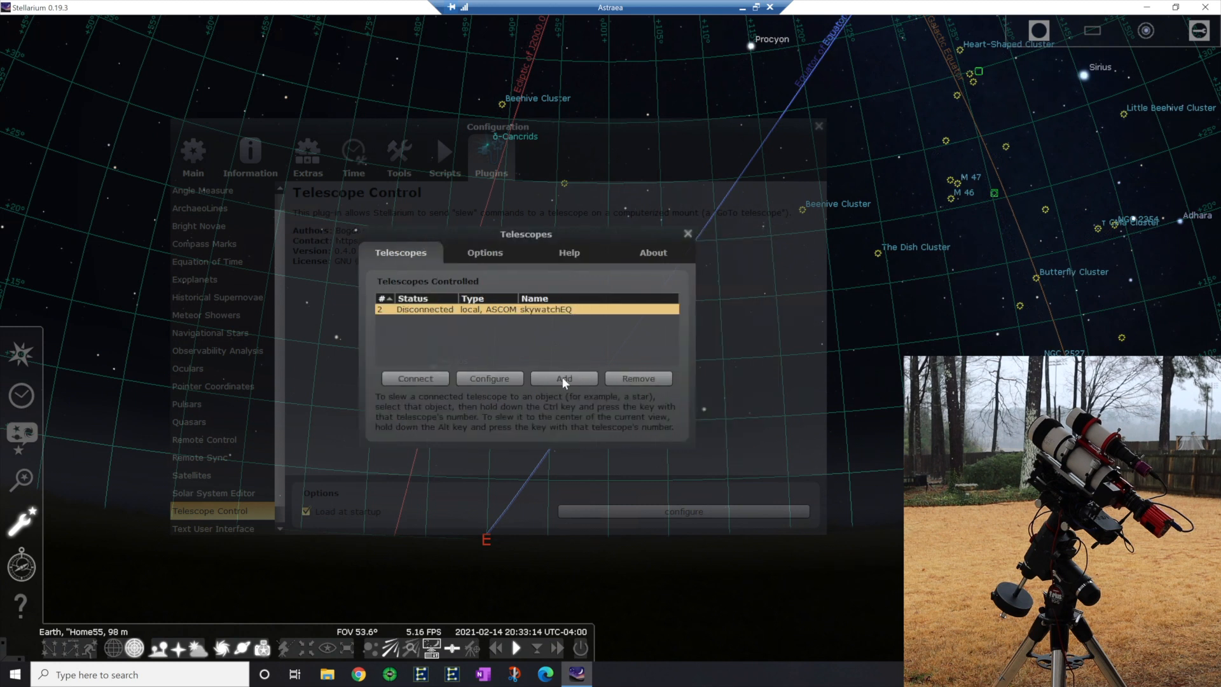
Step: Add a new telescope controlled by ASCOM and name it Sirius
{"action": "left_click", "coordinate": [561, 380]}
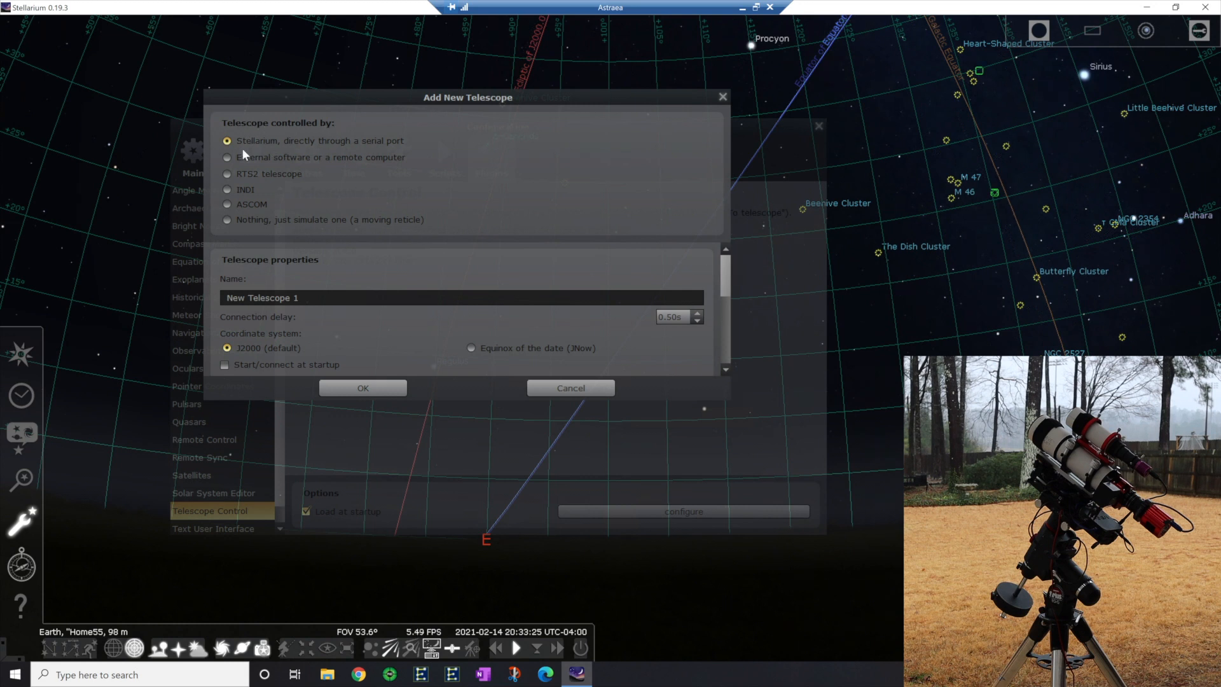
{"action": "left_click", "coordinate": [227, 205]}
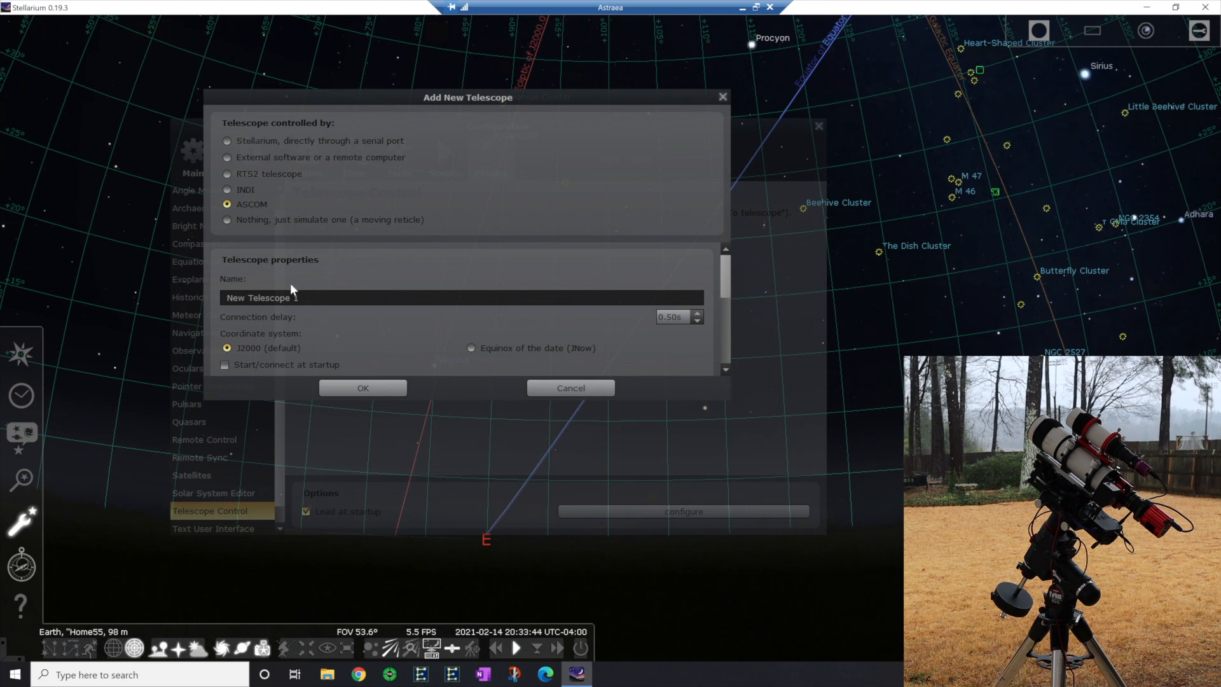
{"action": "key", "text": "ctrl+a"}
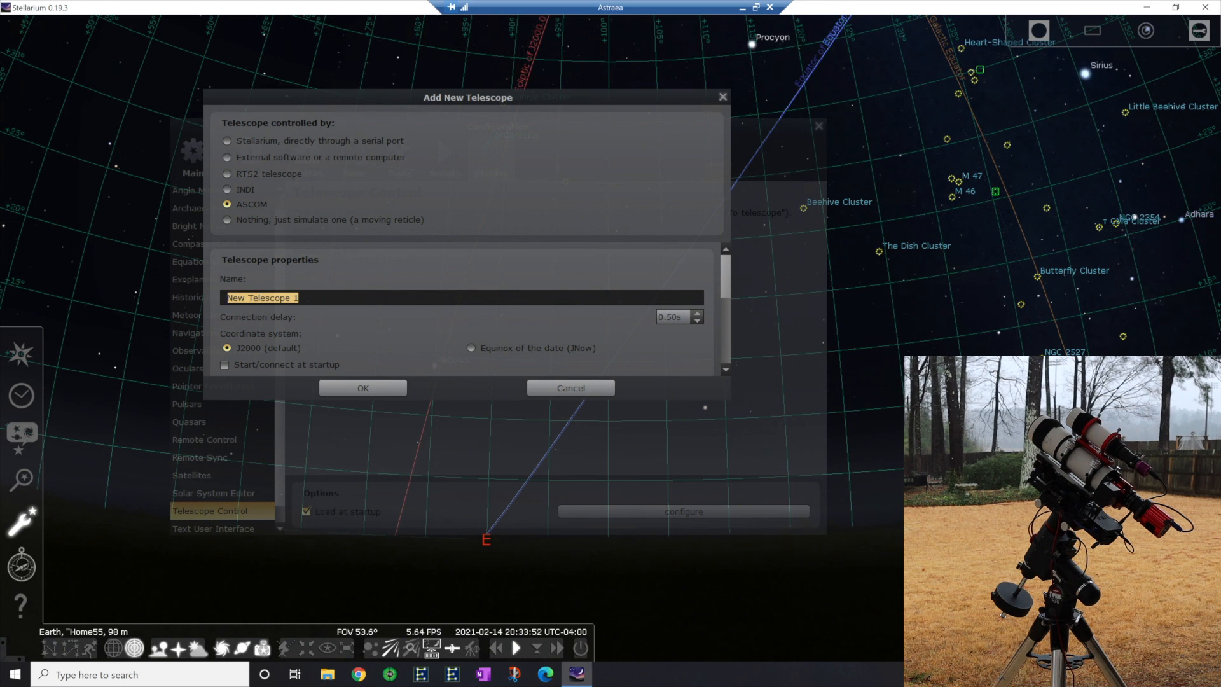
{"action": "type", "text": "Sir"}
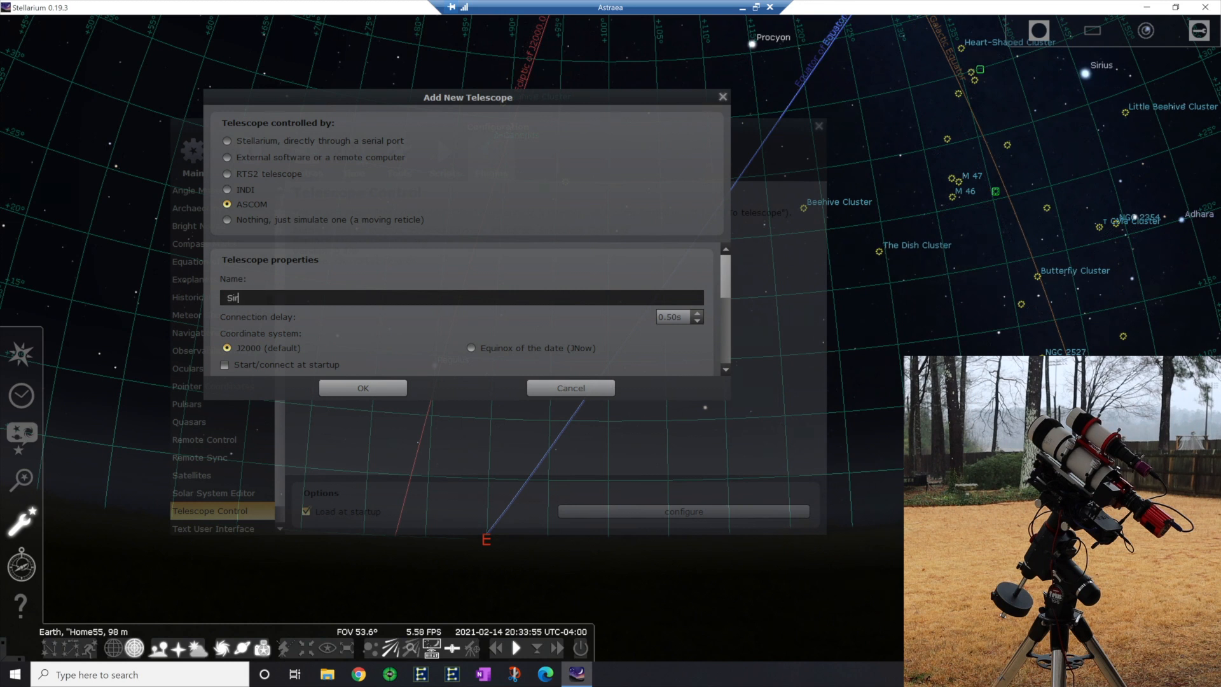
{"action": "type", "text": "ius"}
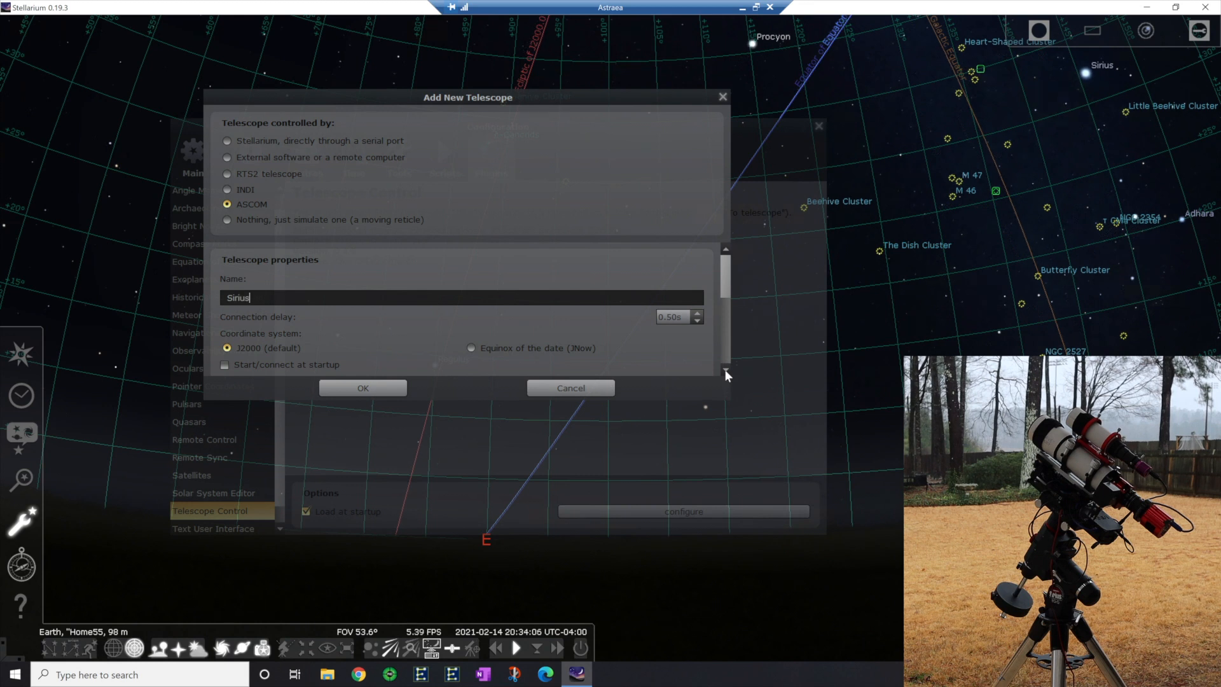
Step: Set the new Sirius telescope to start and connect at startup
{"action": "scroll", "coordinate": [725, 369], "scroll_direction": "down", "scroll_amount": 3}
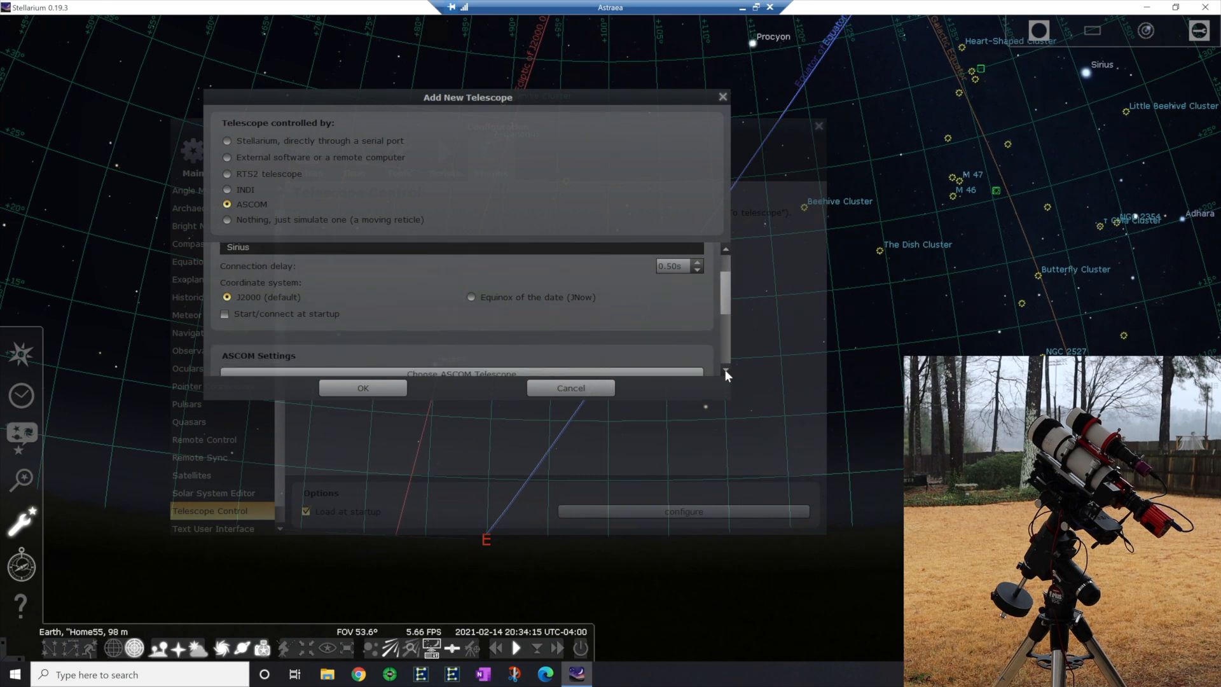
{"action": "left_click", "coordinate": [726, 369]}
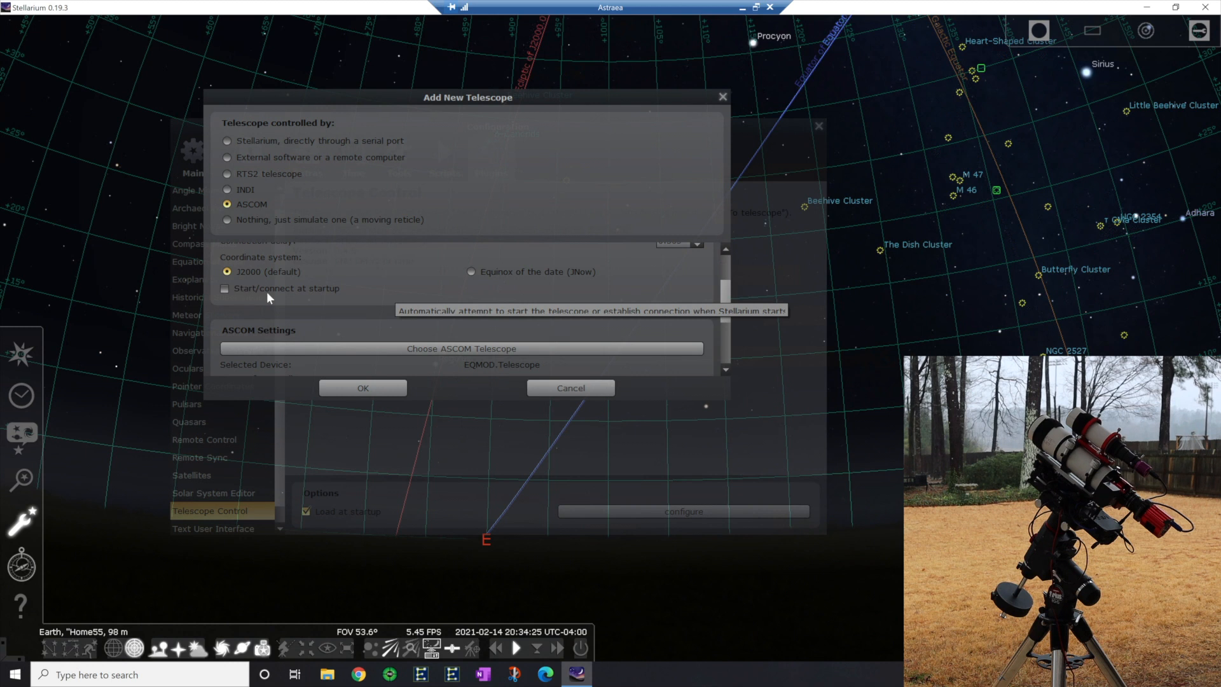
{"action": "left_click", "coordinate": [225, 289]}
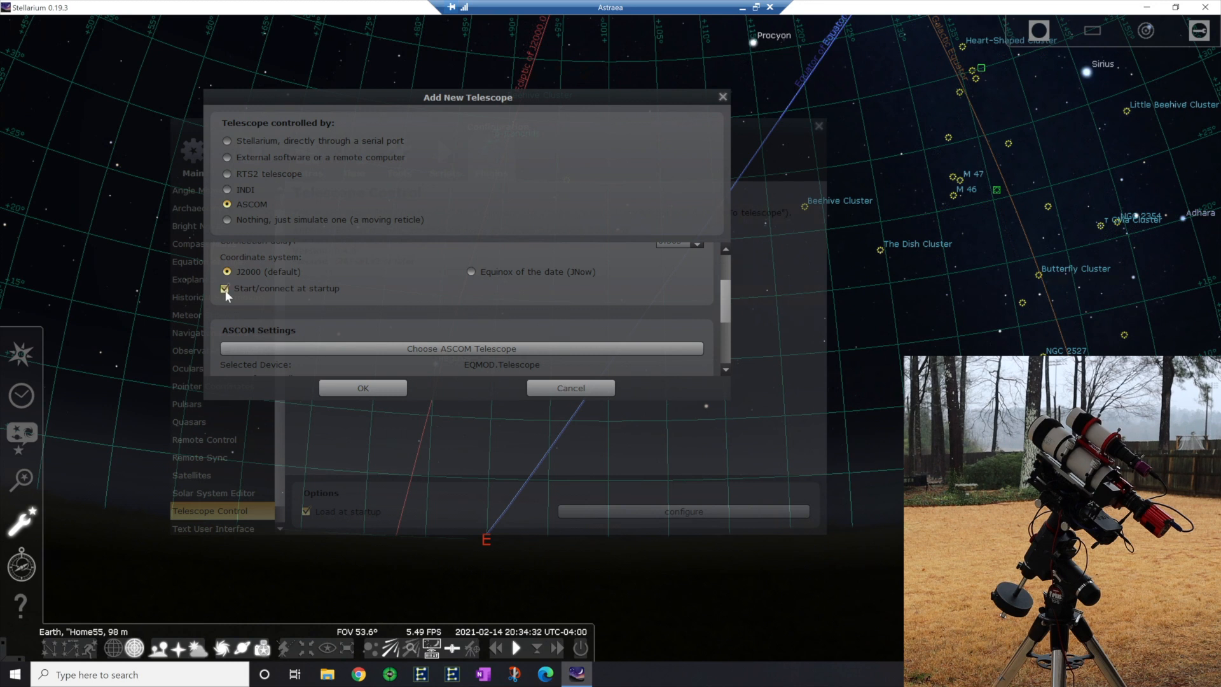
Step: Choose EQMOD ASCOM HEQ5/6 as the telescope's ASCOM driver and save the new telescope with the remaining default settings
{"action": "left_click", "coordinate": [439, 351]}
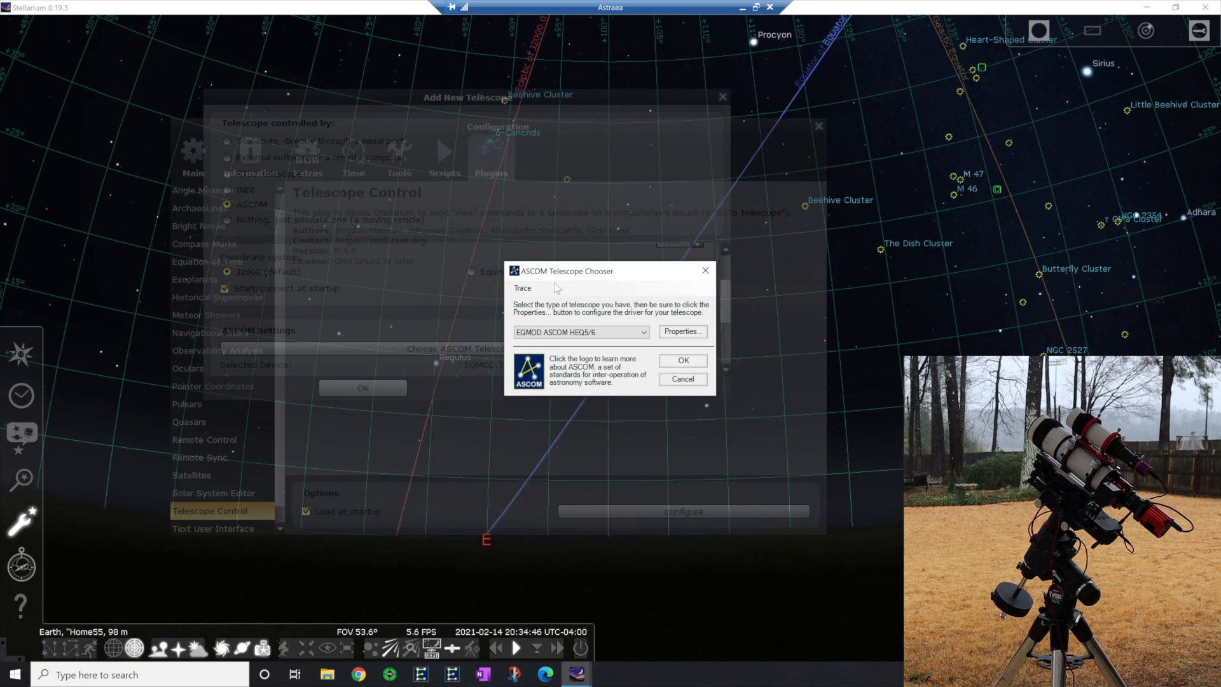
{"action": "left_click", "coordinate": [644, 333]}
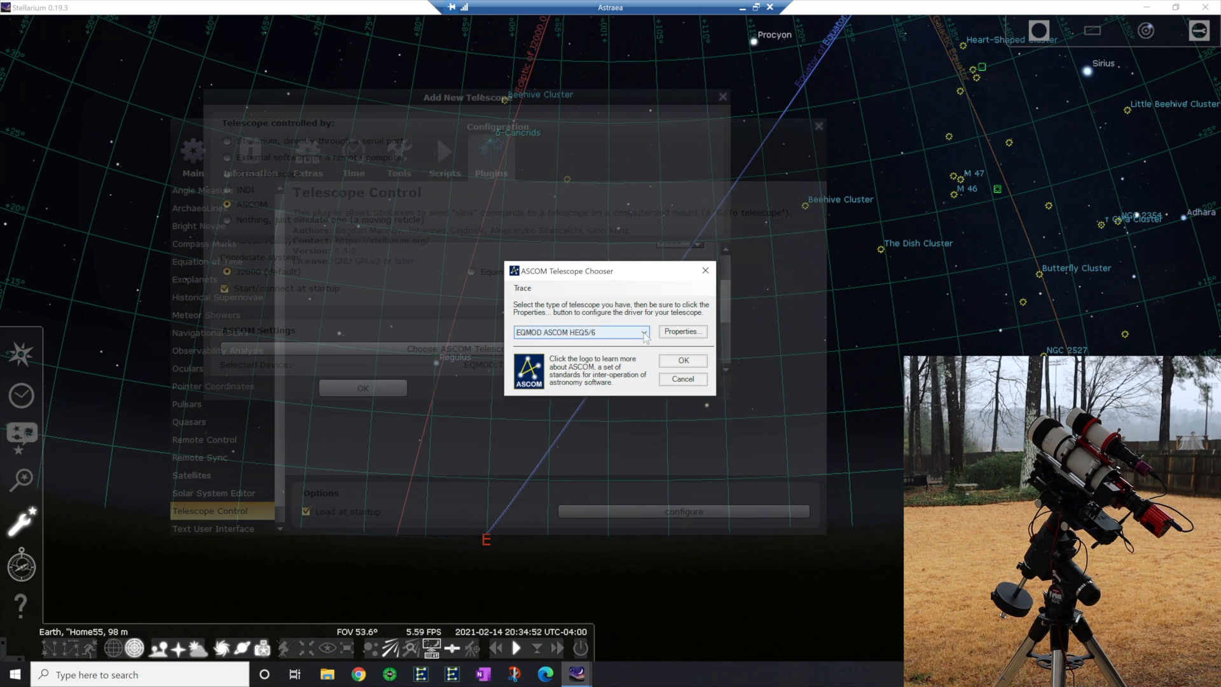
{"action": "left_click", "coordinate": [643, 333]}
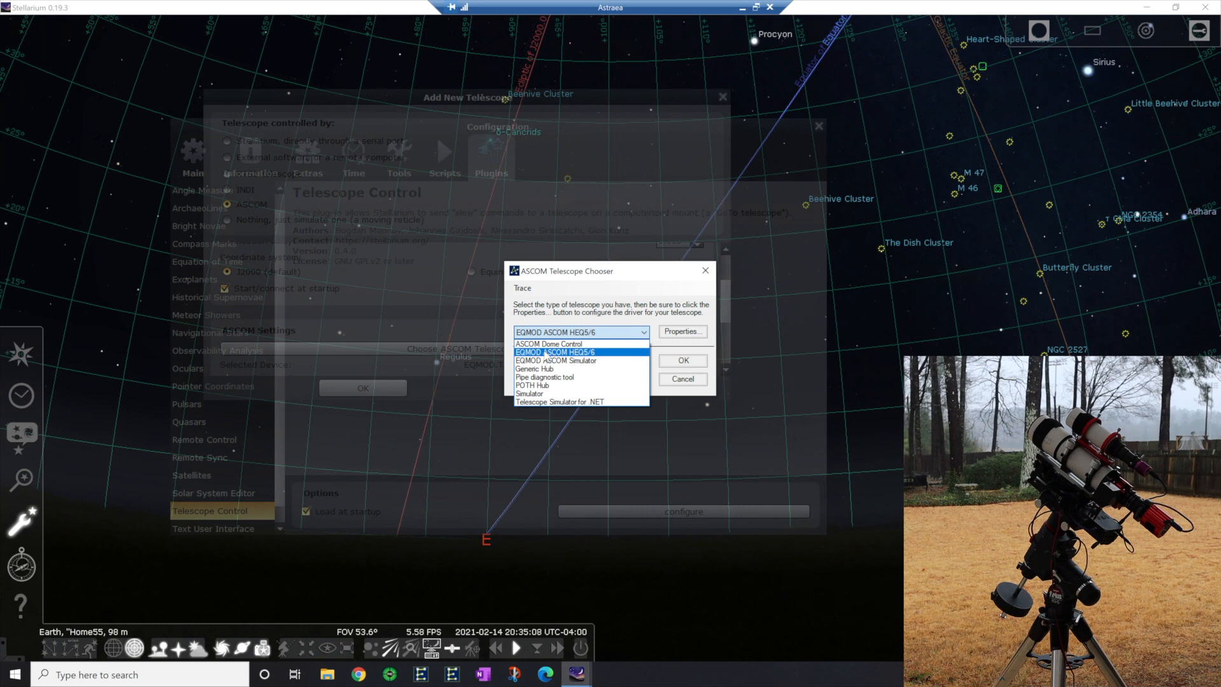
{"action": "left_click", "coordinate": [545, 354]}
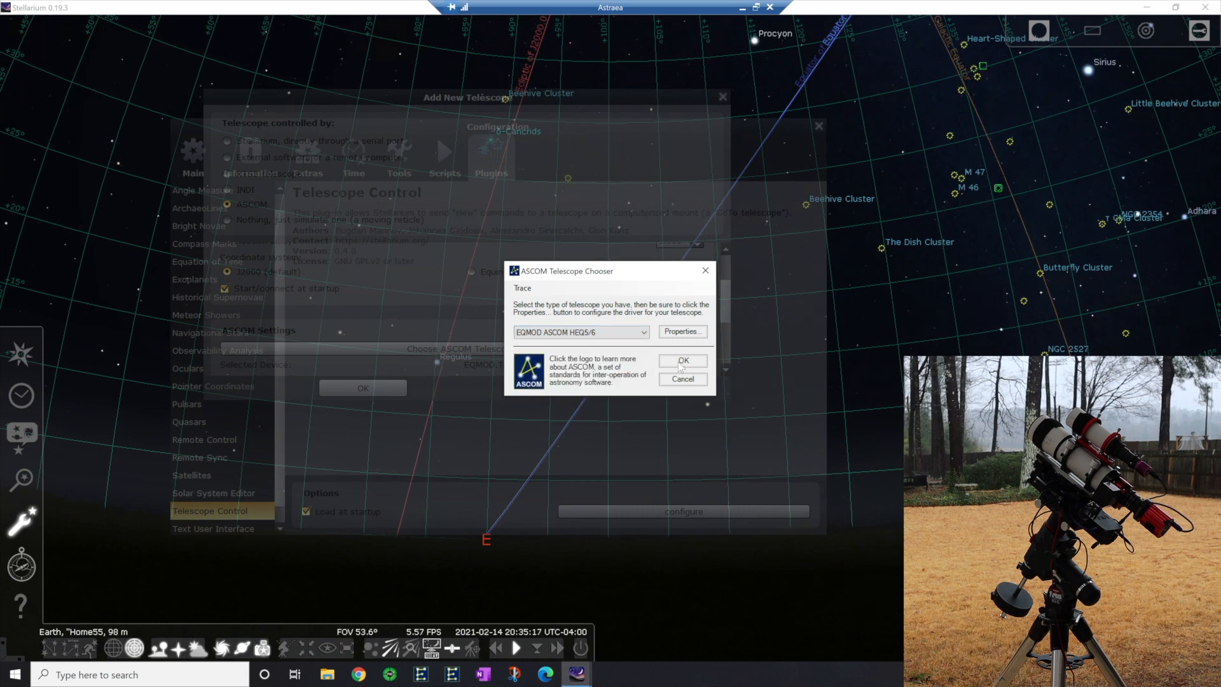
{"action": "left_click", "coordinate": [683, 361]}
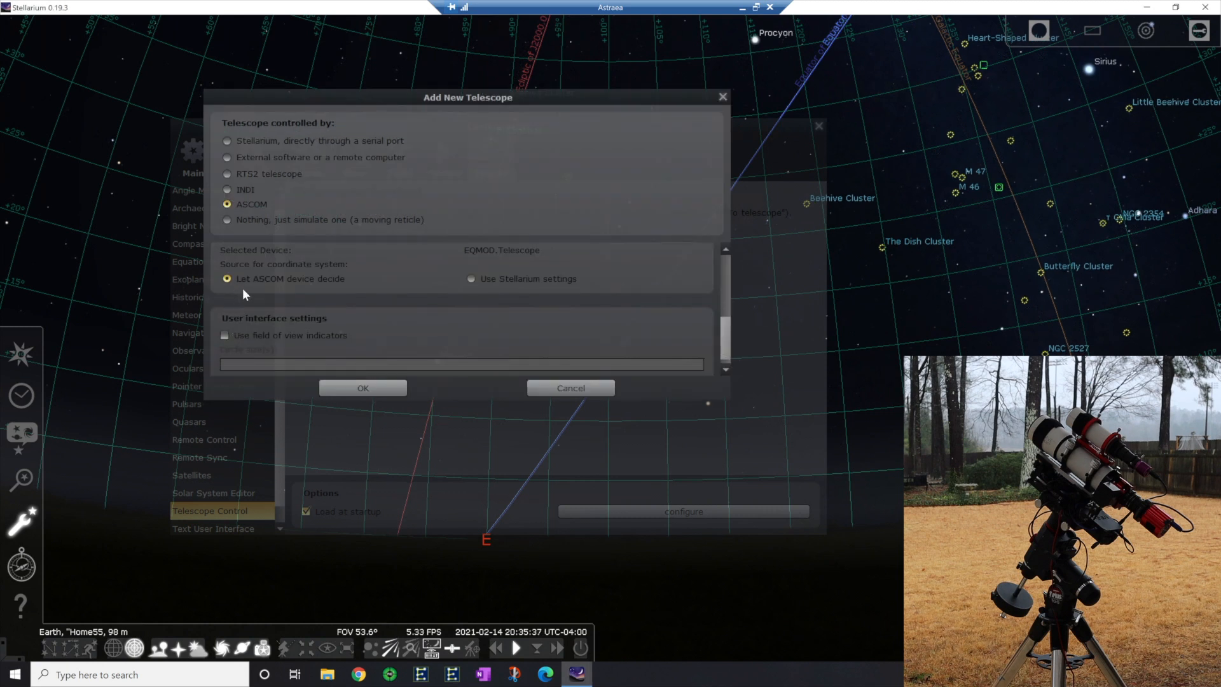
{"action": "scroll", "coordinate": [272, 284], "scroll_direction": "down", "scroll_amount": 1}
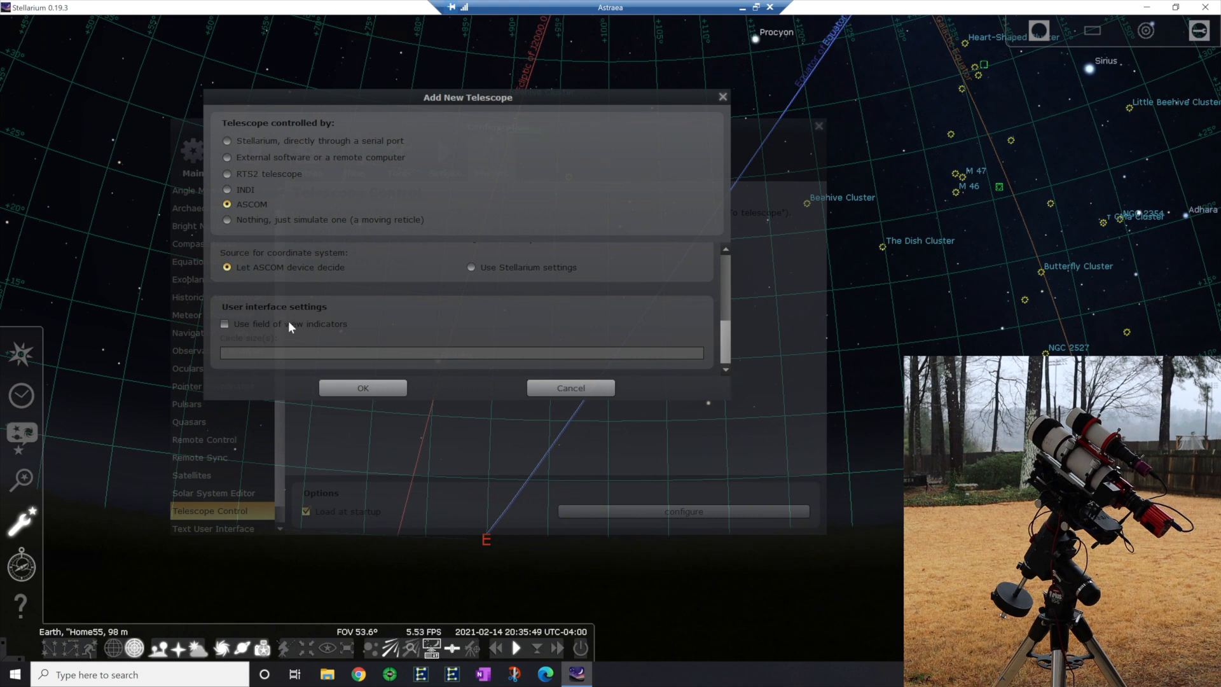
{"action": "left_click", "coordinate": [359, 389]}
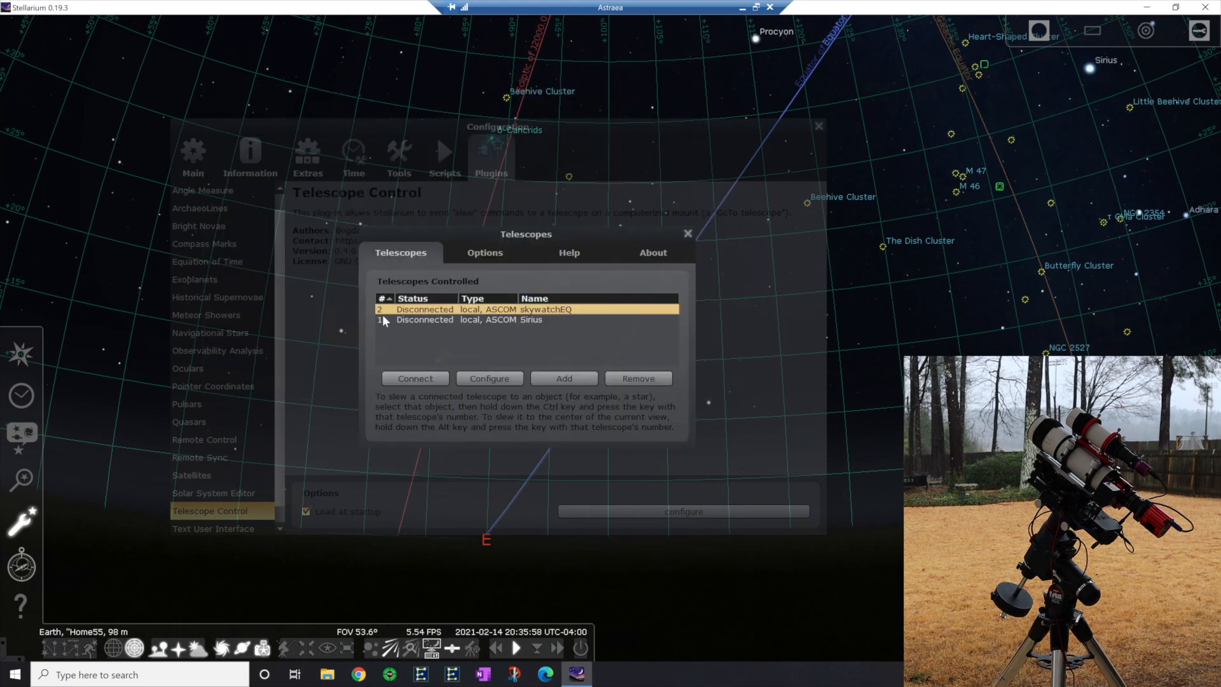
Step: Connect the Sirius telescope from the list of controlled telescopes
{"action": "left_click", "coordinate": [428, 319]}
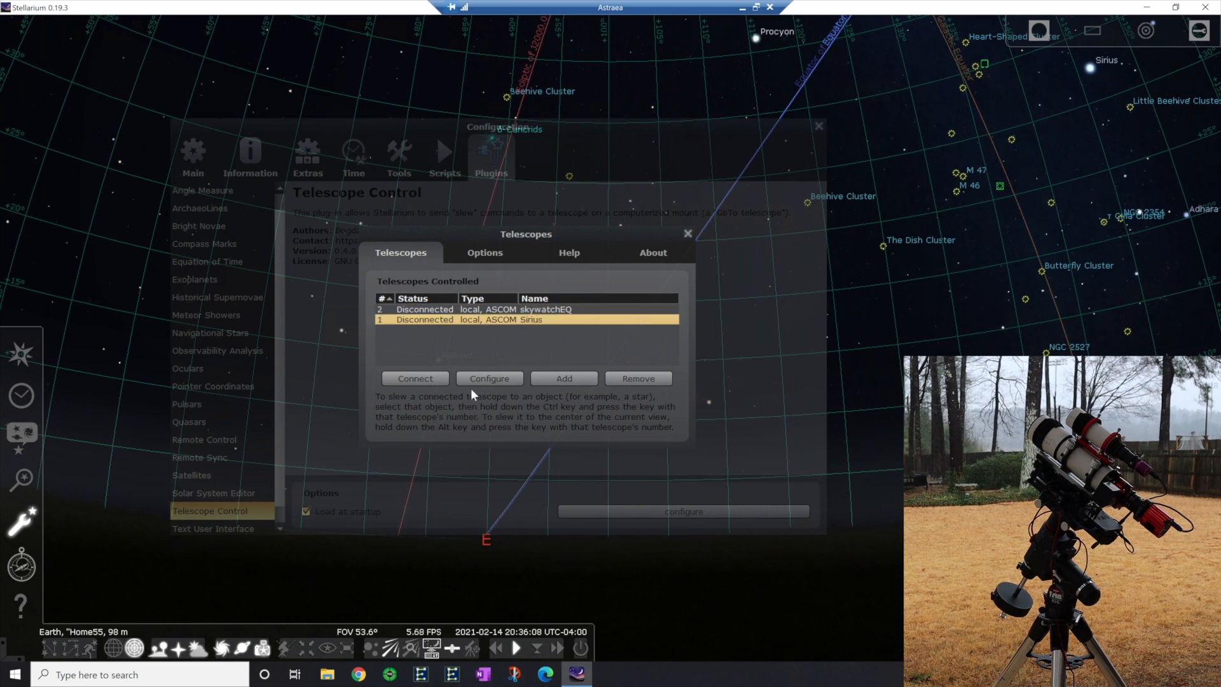
{"action": "left_click", "coordinate": [414, 376]}
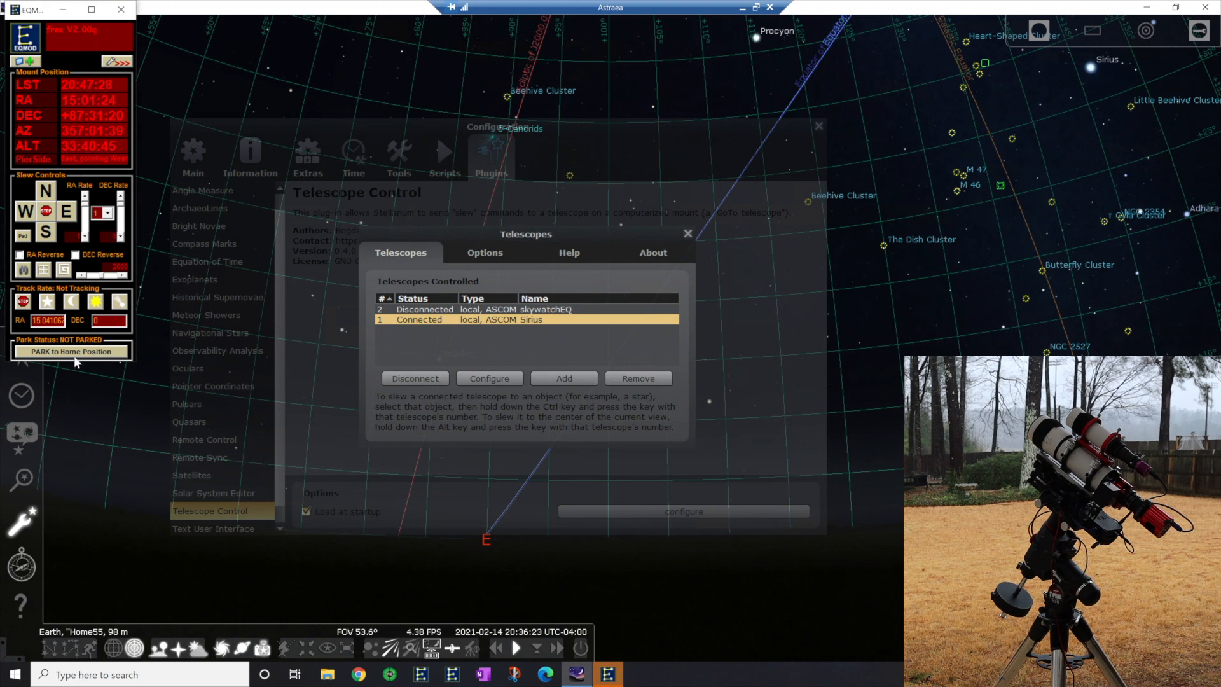
Step: Expand the EQMOD driver's setup options to review the park and unpark settings, and collapse them again
{"action": "left_click", "coordinate": [127, 63]}
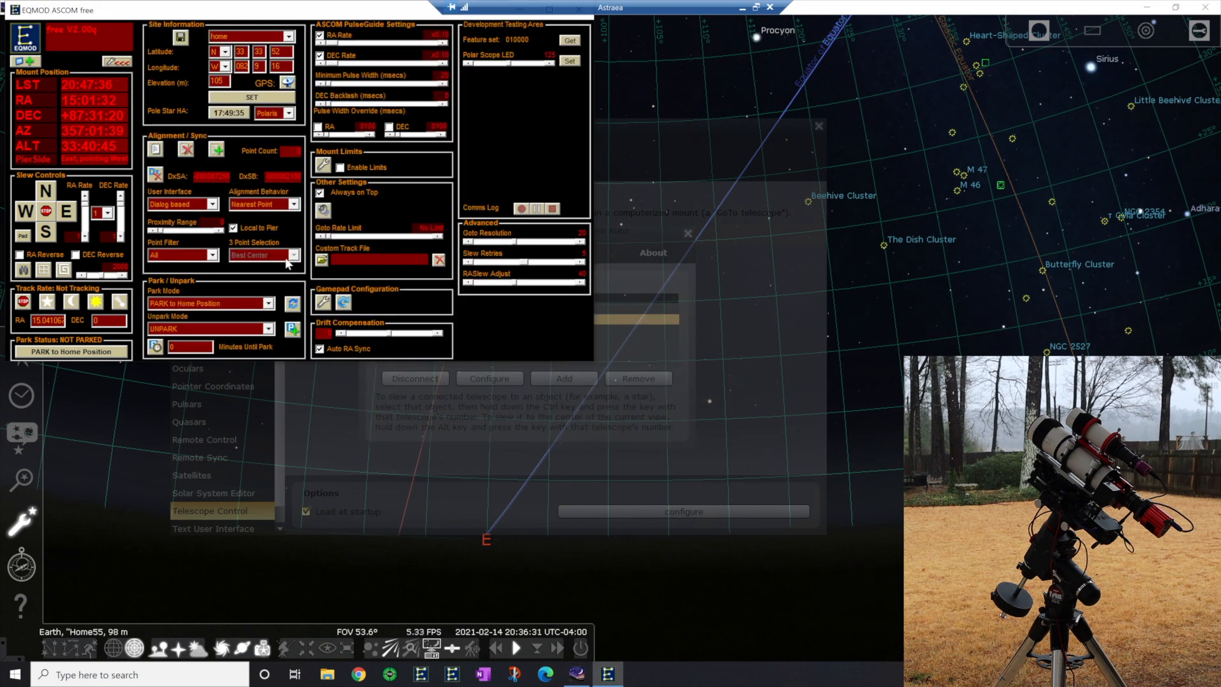
{"action": "left_click", "coordinate": [293, 305]}
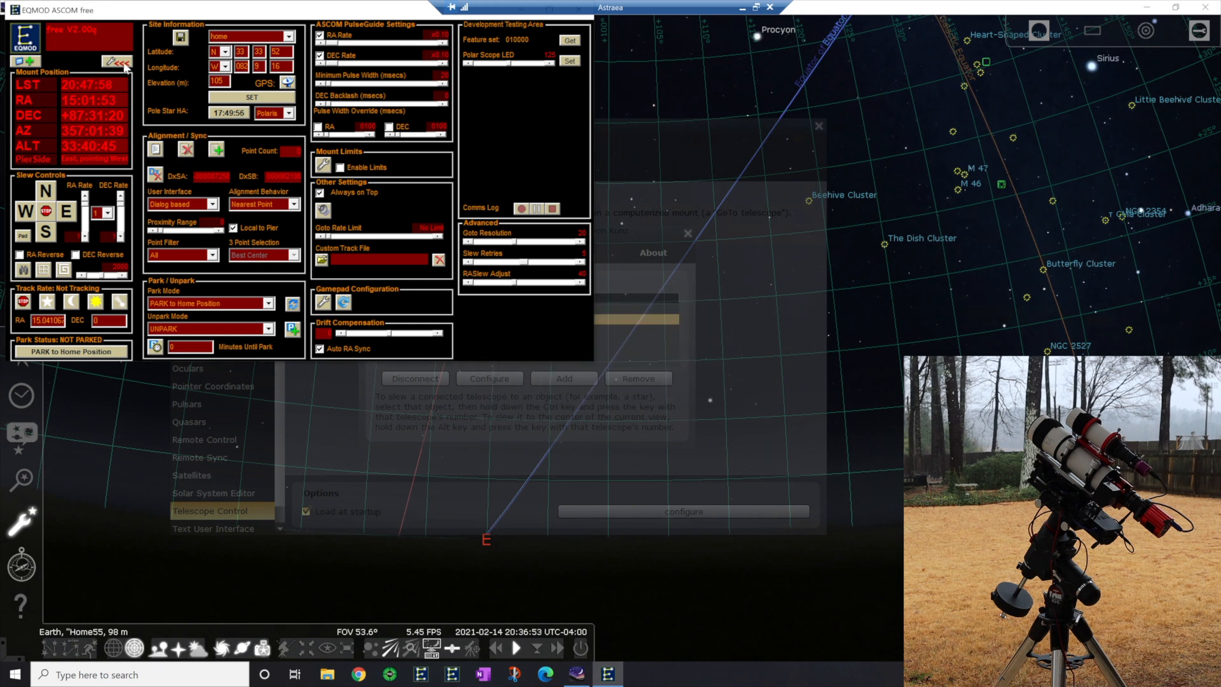
{"action": "left_click", "coordinate": [117, 63]}
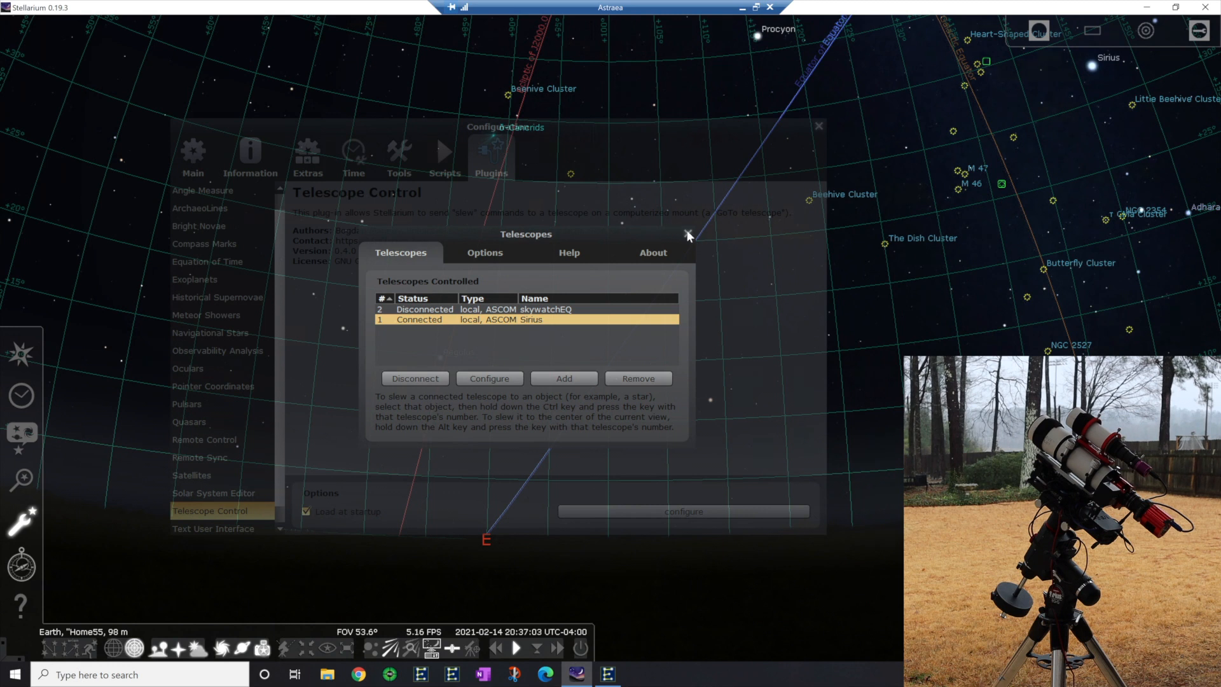
Step: Close the telescope list and configuration windows and bring up the dialog for slewing the telescope to coordinates
{"action": "left_click", "coordinate": [688, 233]}
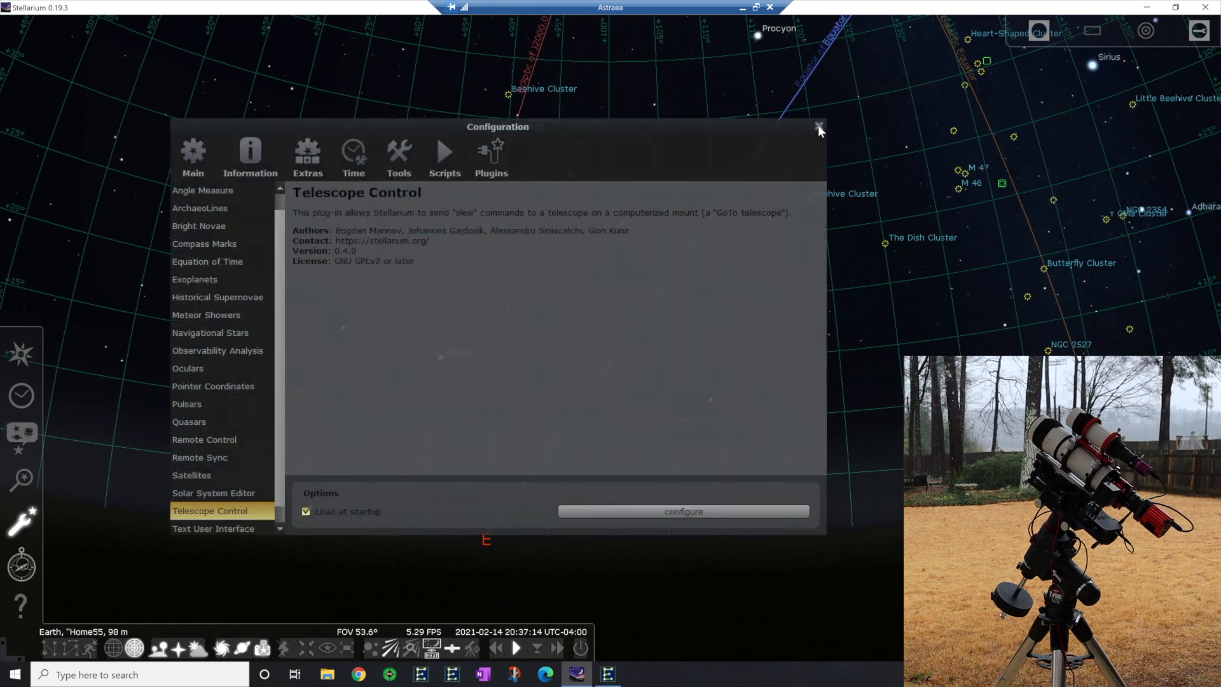
{"action": "left_click", "coordinate": [819, 126]}
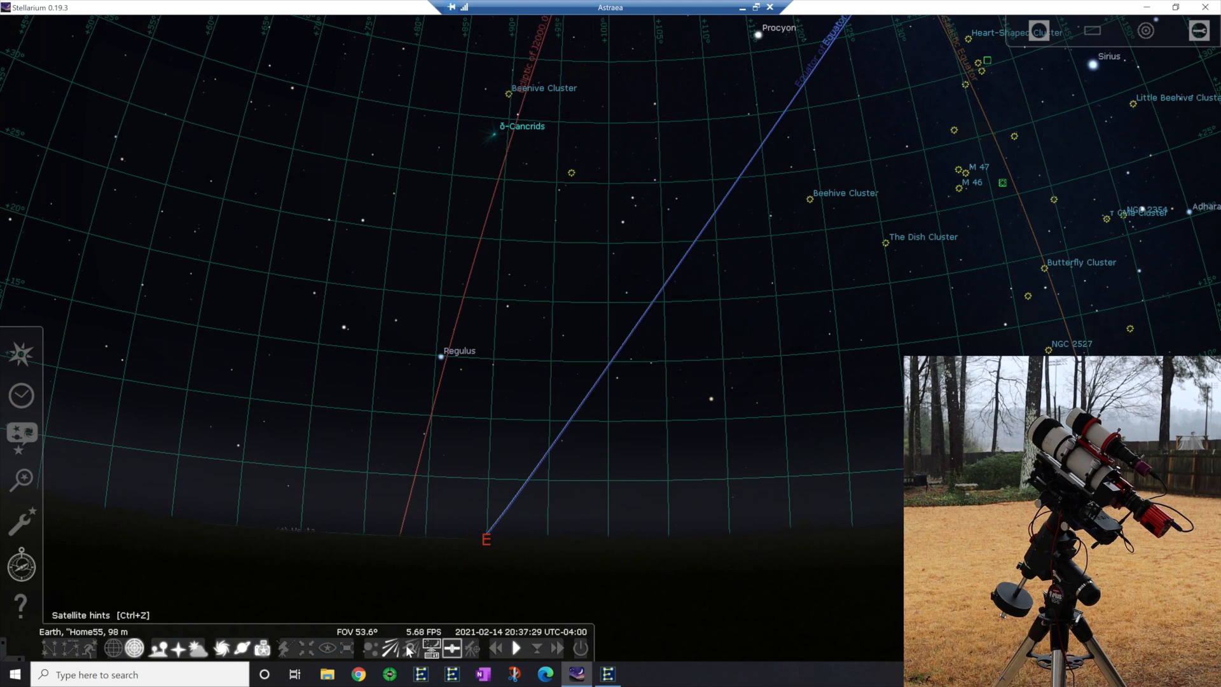
{"action": "left_click", "coordinate": [471, 649]}
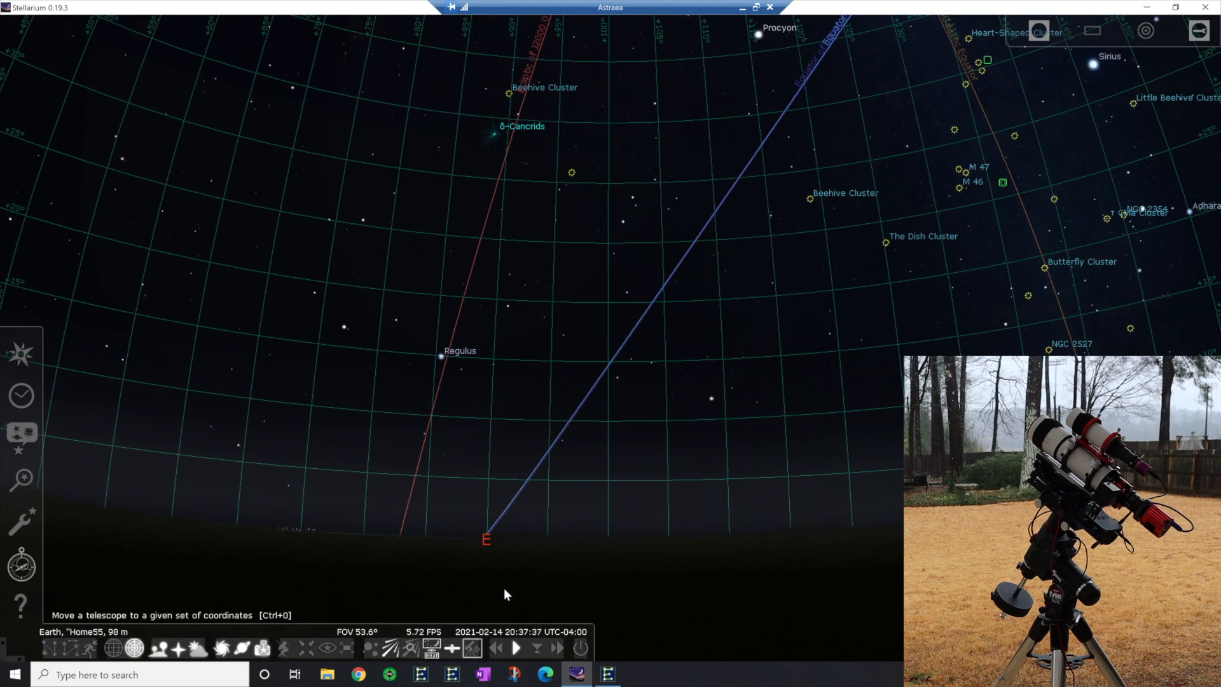
{"action": "left_click", "coordinate": [470, 653]}
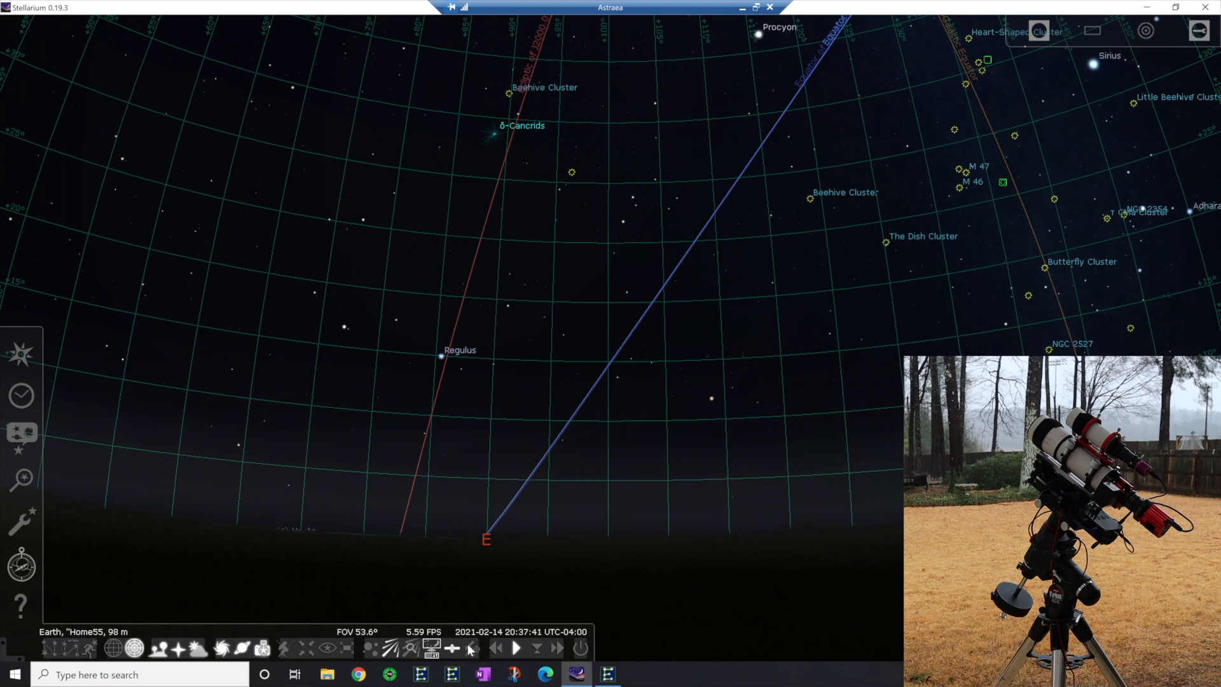
{"action": "left_click", "coordinate": [472, 648]}
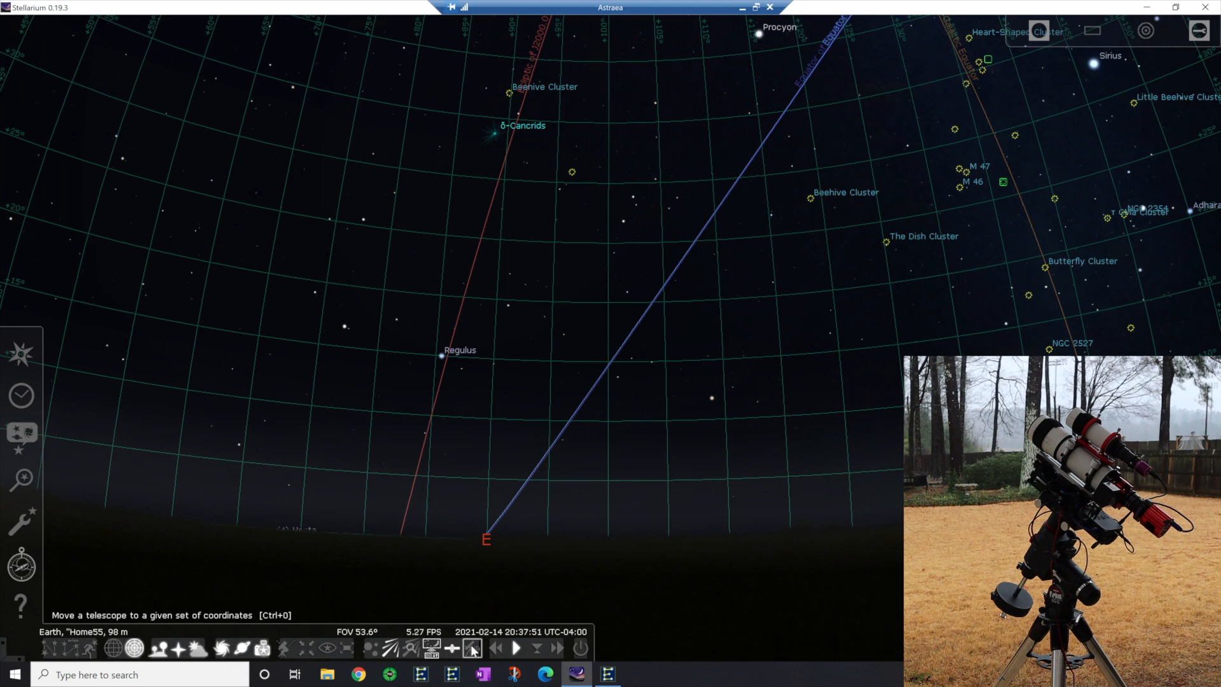
{"action": "left_click", "coordinate": [474, 650]}
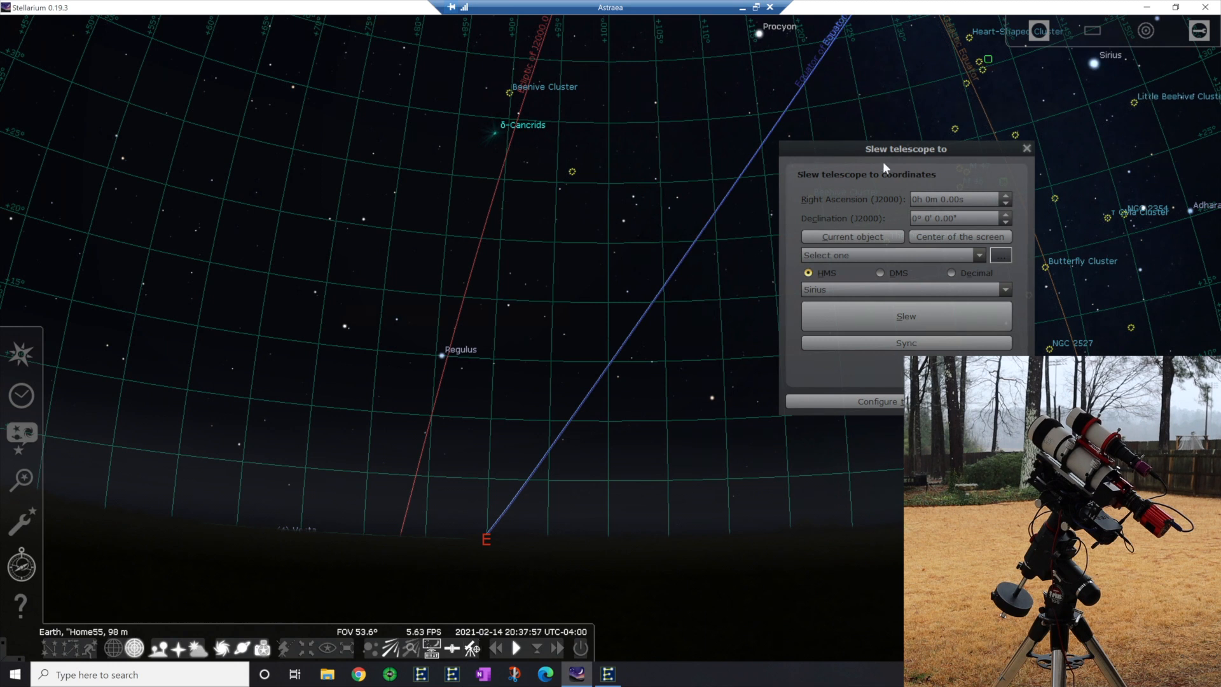
{"action": "left_click_drag", "start_coordinate": [883, 147], "coordinate": [493, 133]}
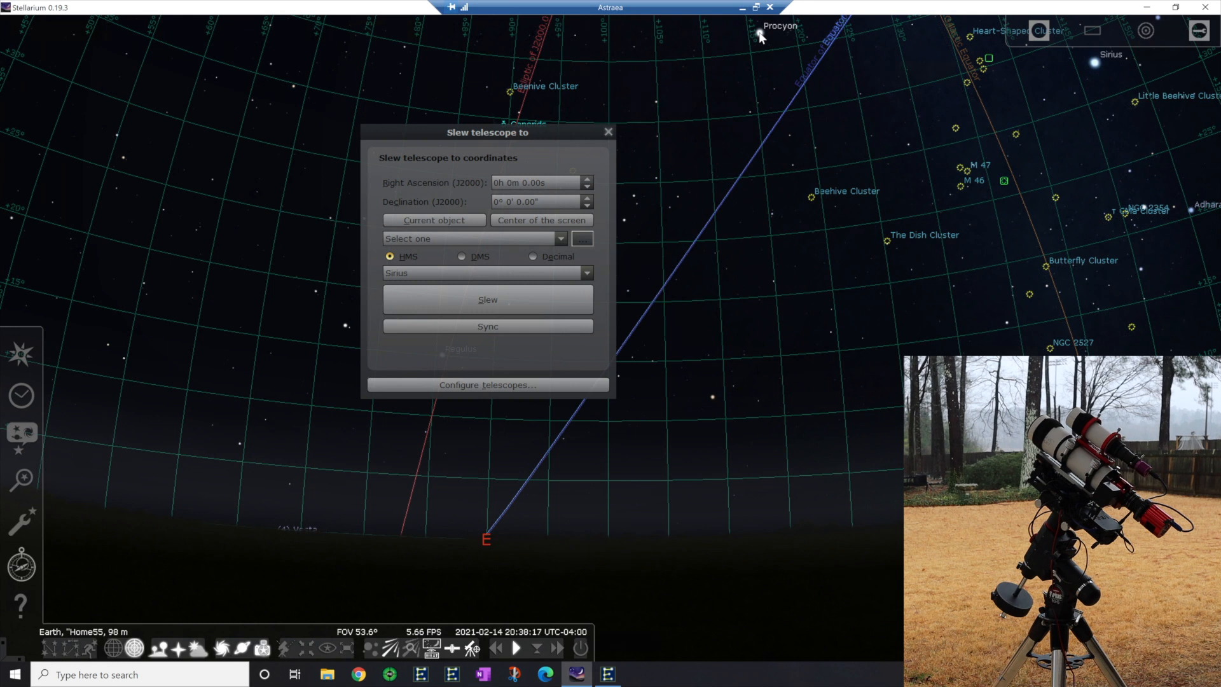
Step: Select Procyon in the sky, load it as the current object's coordinates, and slew the Sirius telescope to it
{"action": "left_click_drag", "start_coordinate": [760, 37], "coordinate": [611, 337]}
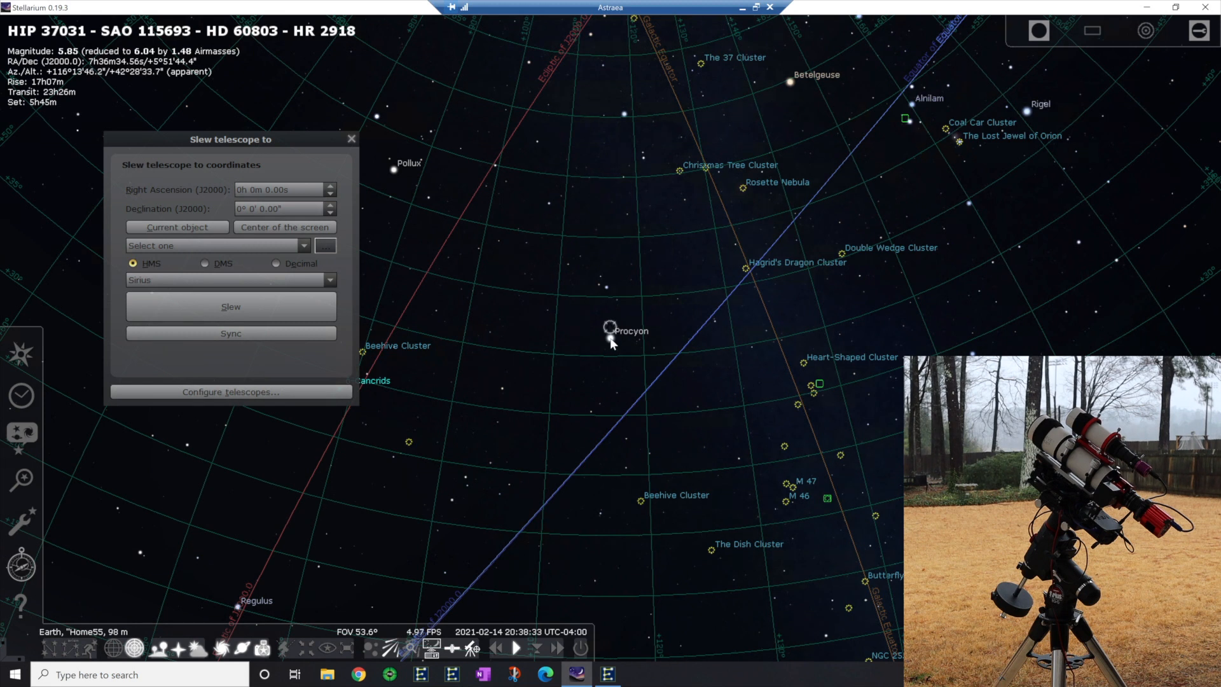
{"action": "left_click", "coordinate": [611, 342]}
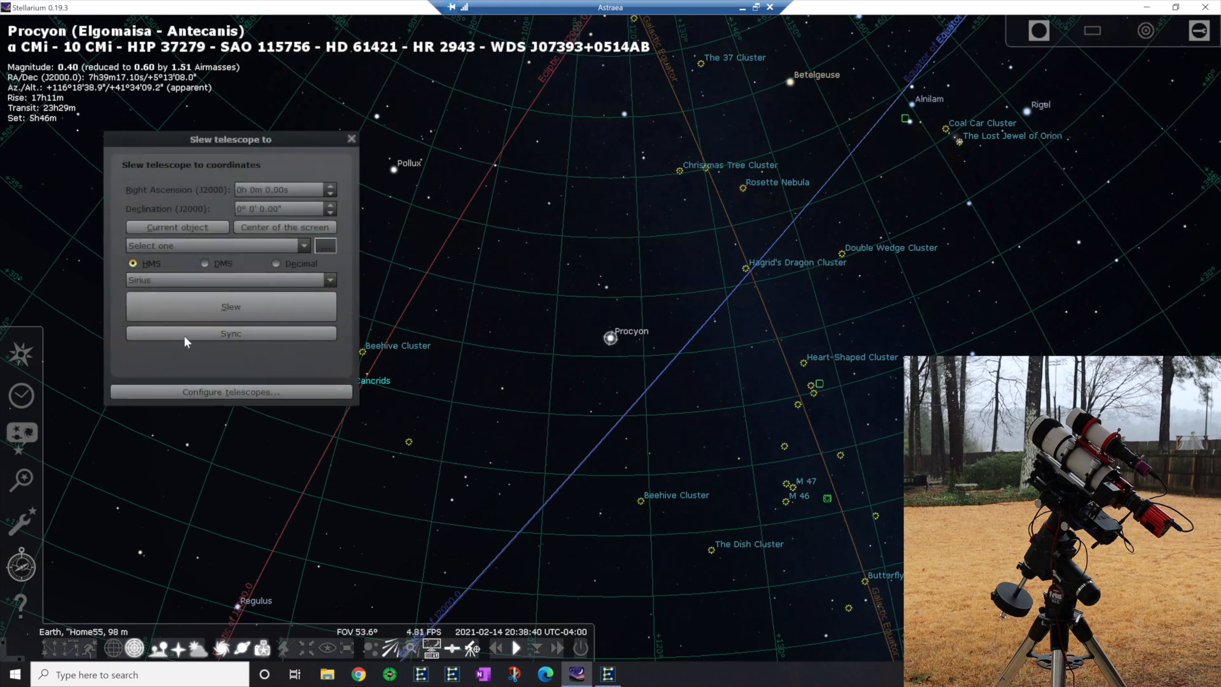
{"action": "left_click", "coordinate": [176, 229]}
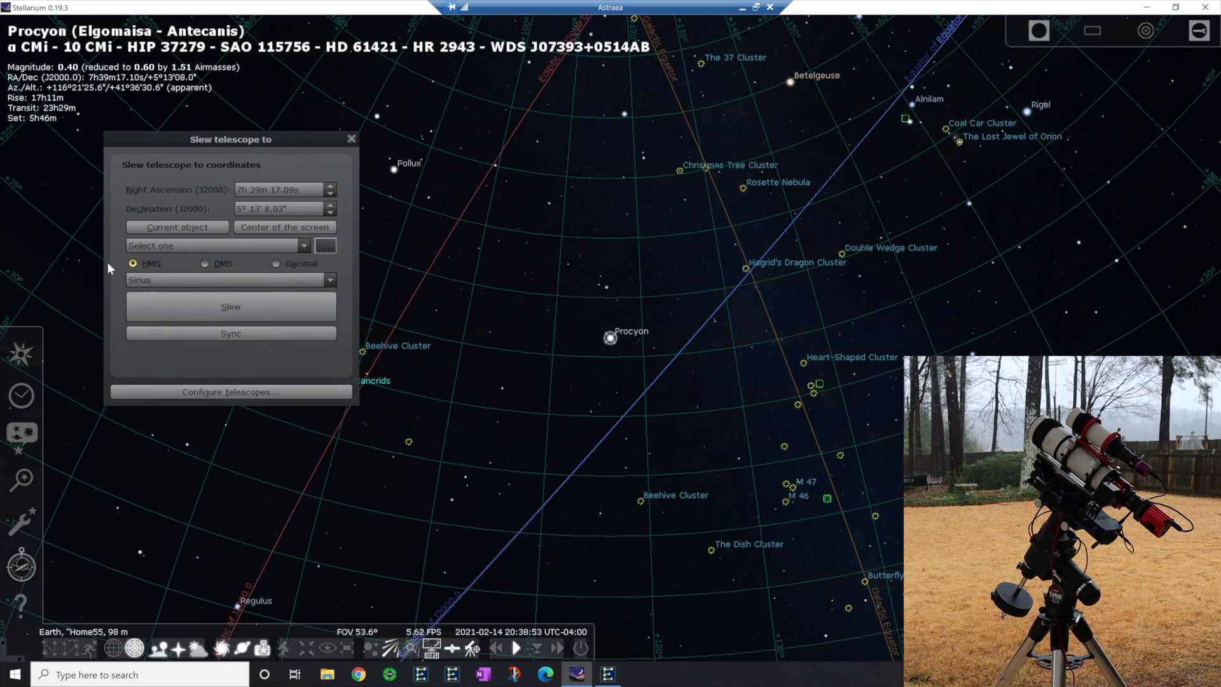
{"action": "left_click", "coordinate": [230, 308]}
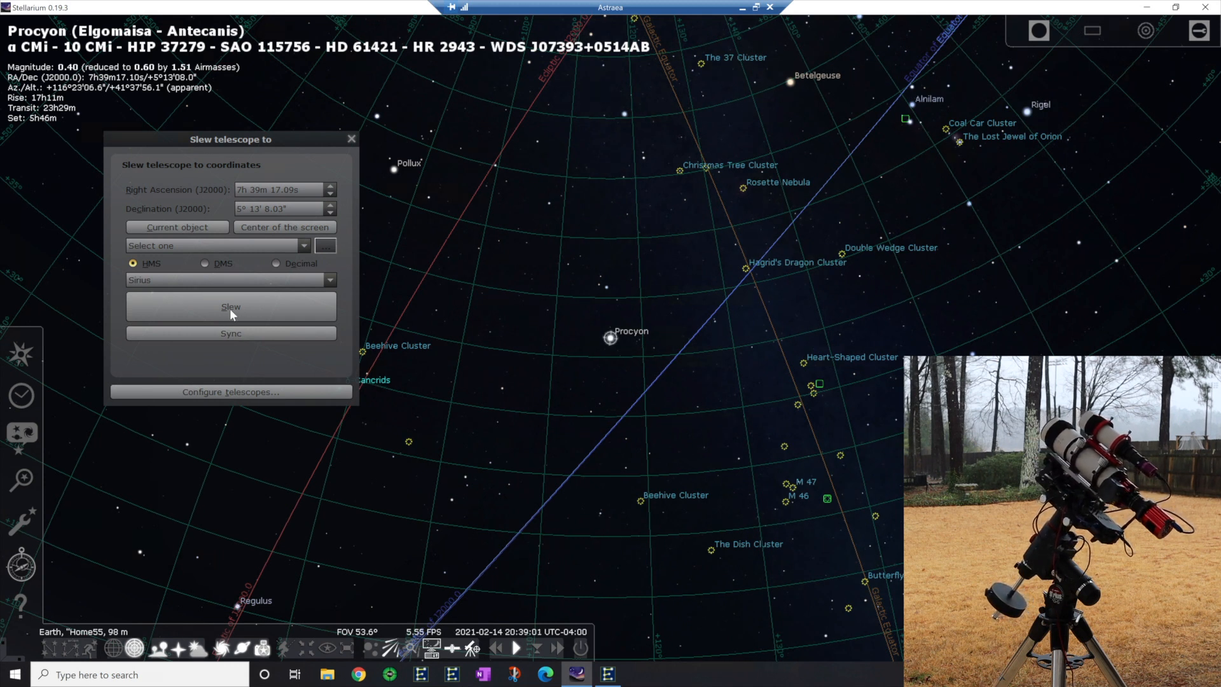
{"action": "left_click", "coordinate": [230, 308]}
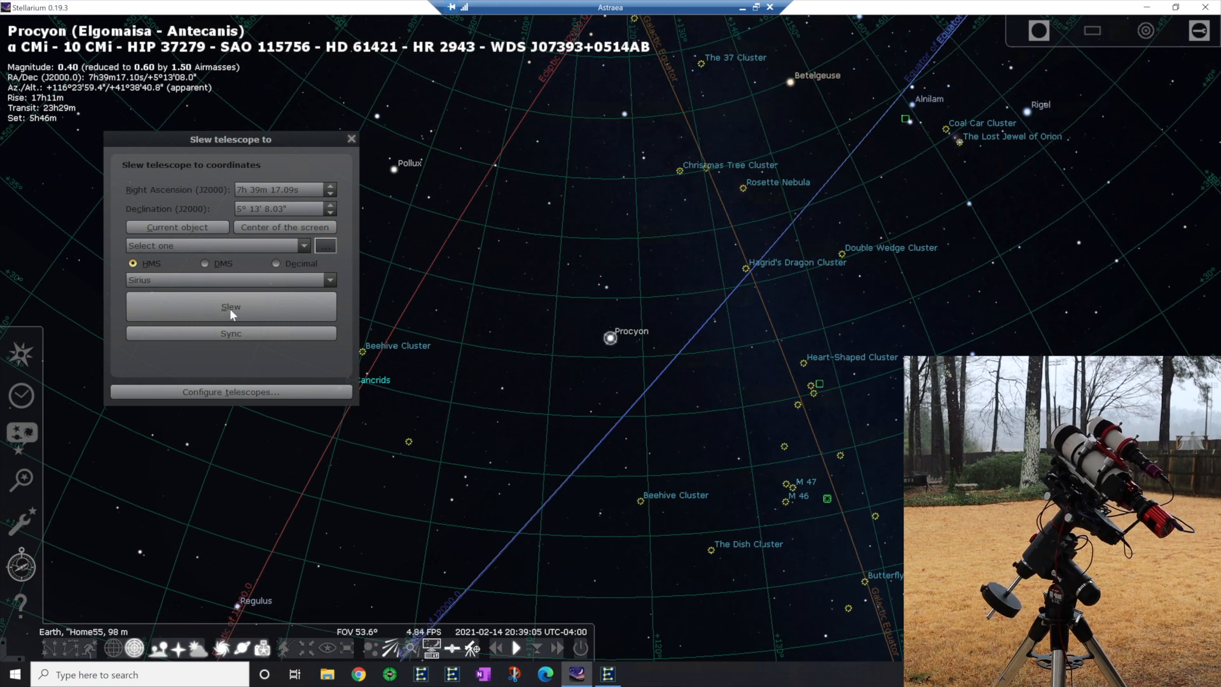
{"action": "left_click", "coordinate": [230, 308]}
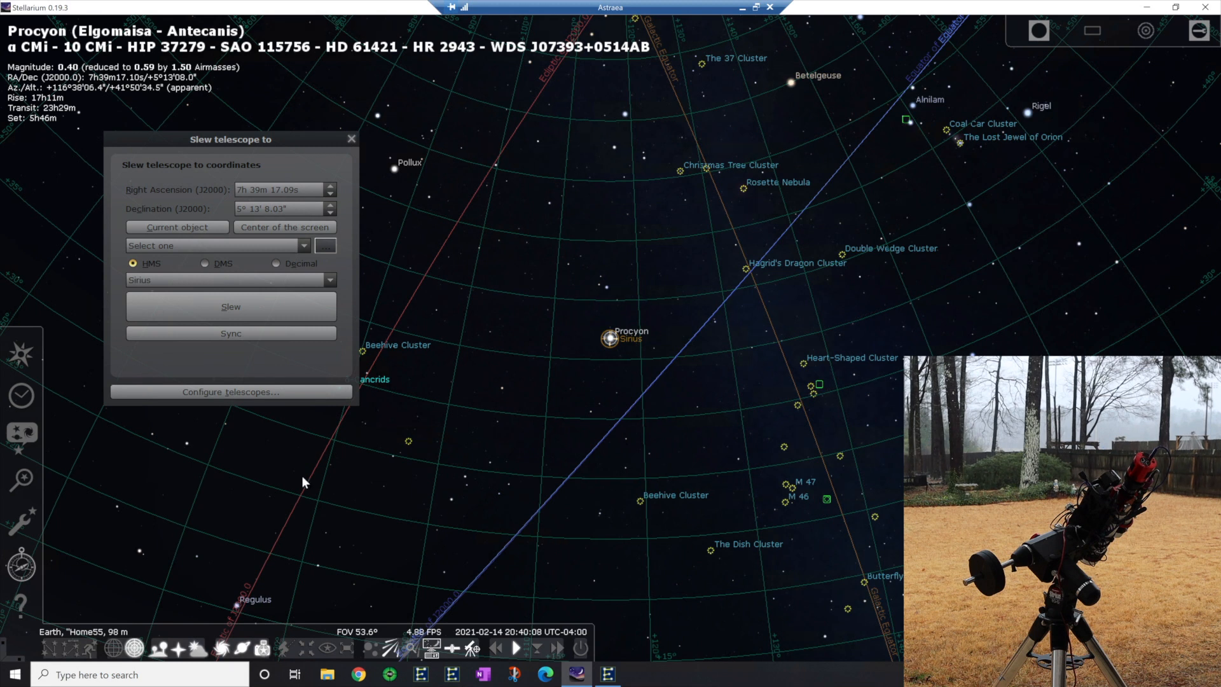
Step: Close the slew dialog, switch to EQMOD and park the mount to its home position
{"action": "left_click", "coordinate": [351, 139]}
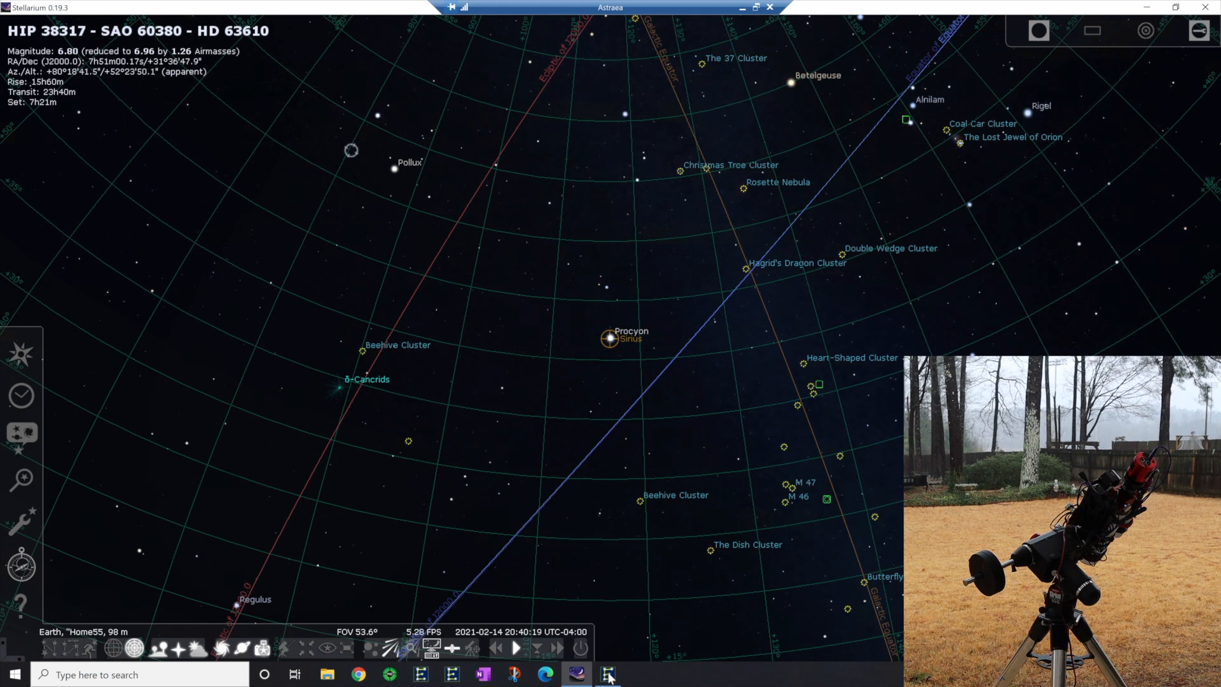
{"action": "left_click", "coordinate": [612, 608]}
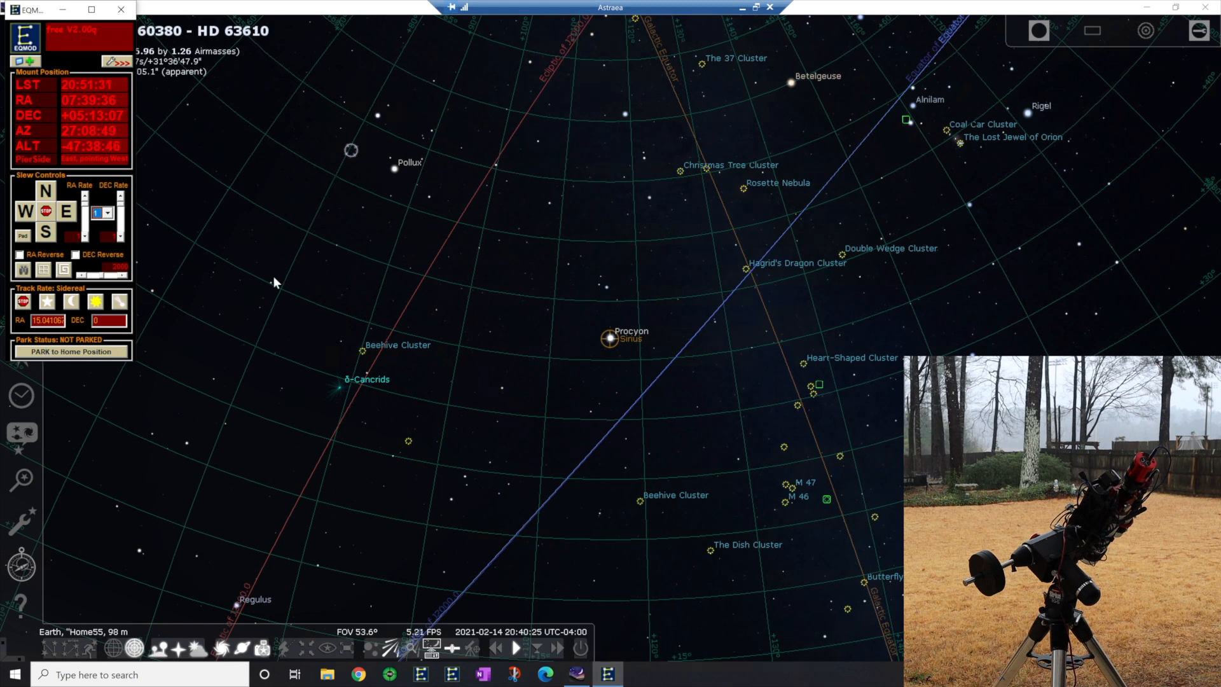
{"action": "left_click", "coordinate": [77, 355]}
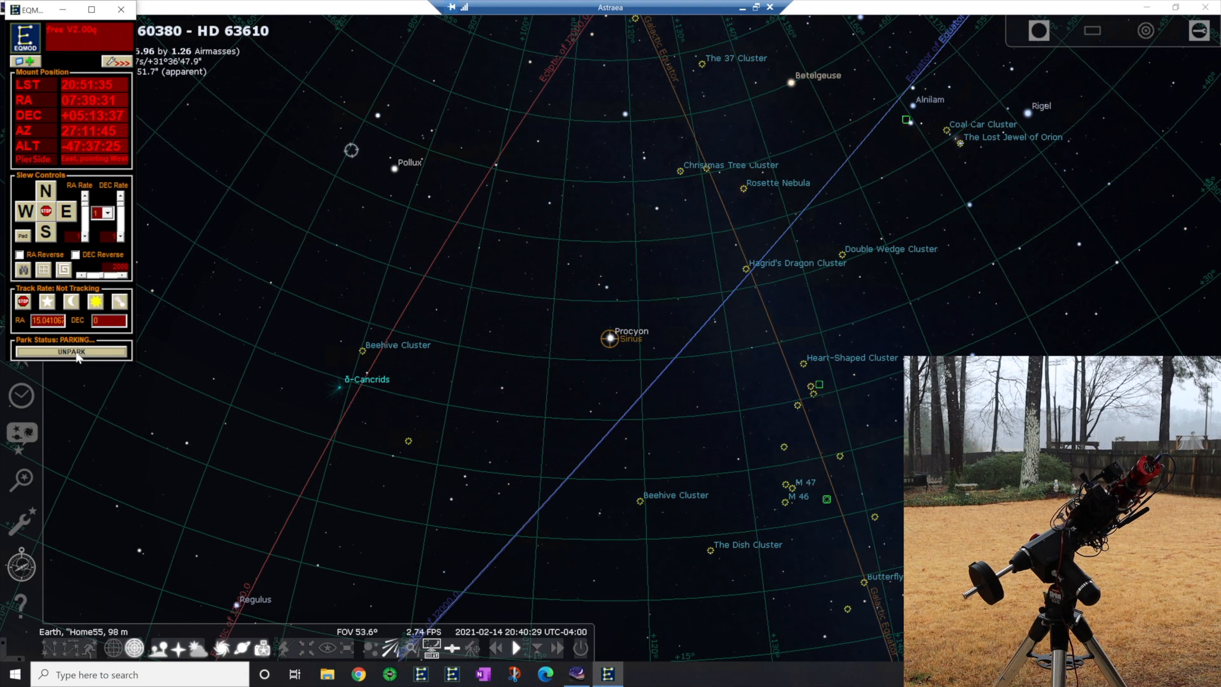